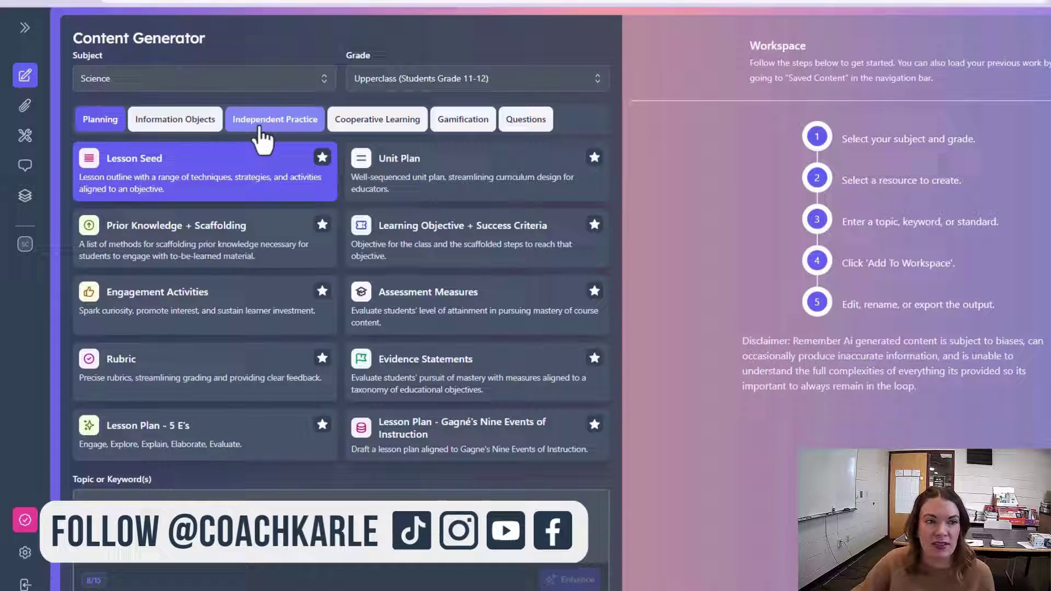
# - Set the Grade to Middle School (Students Grade 6-8), leaving Subject as Science
pyautogui.click(215, 81)
pyautogui.click(242, 80)
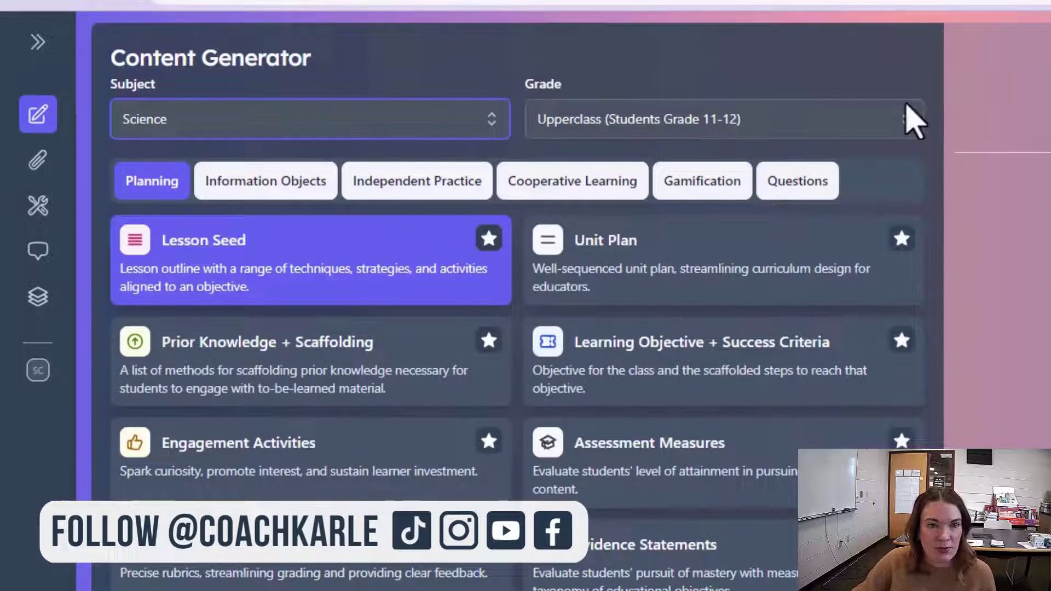
pyautogui.click(502, 82)
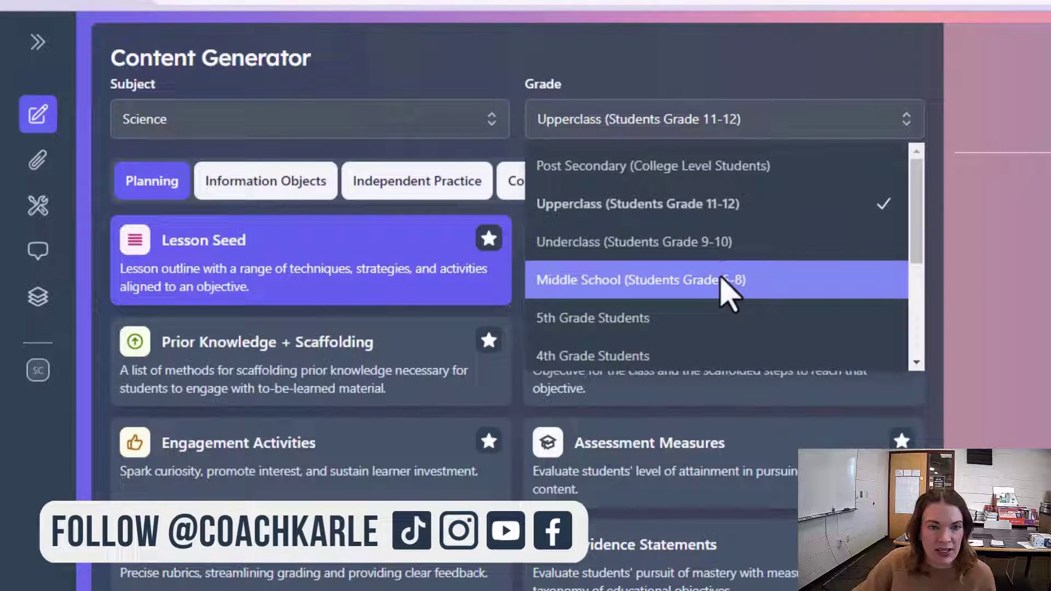
pyautogui.click(727, 280)
# - In Settings, set Default Grade Level to Underclass and Default Subject to Social Studies
pyautogui.click(26, 536)
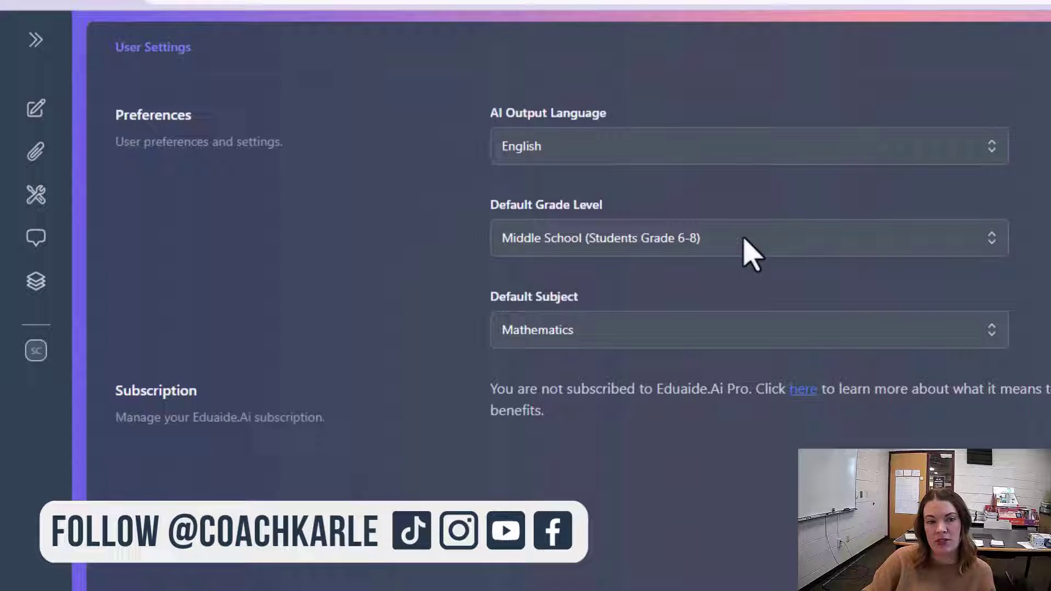
pyautogui.click(743, 245)
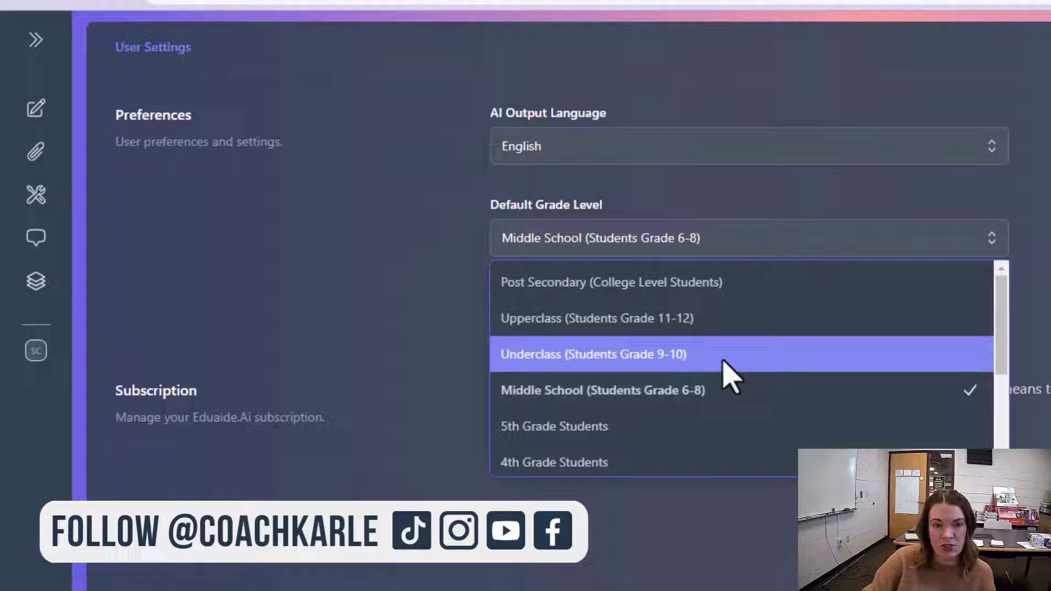
pyautogui.click(768, 373)
pyautogui.click(800, 331)
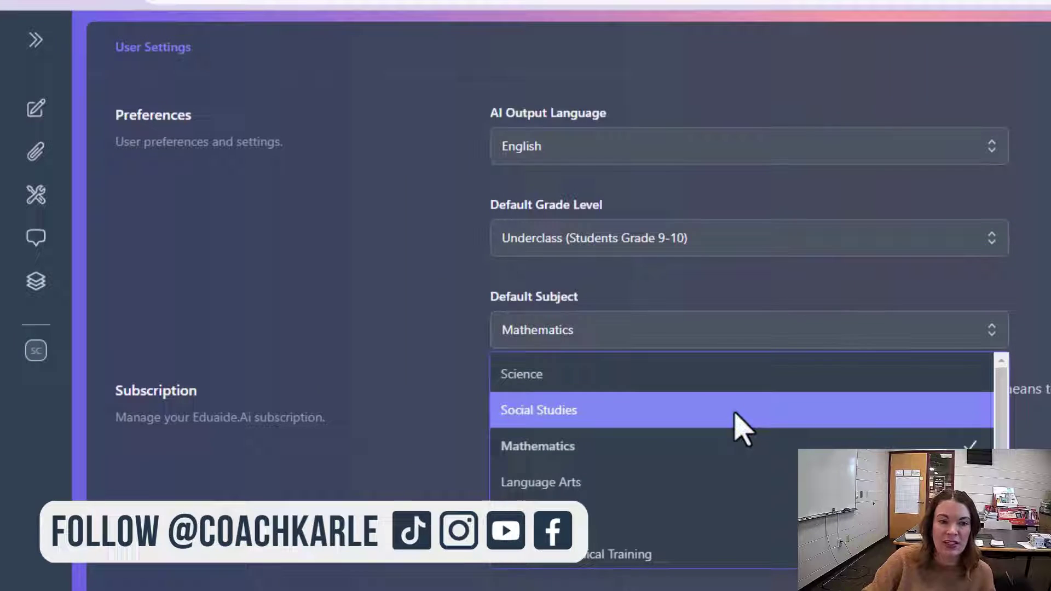
pyautogui.click(752, 408)
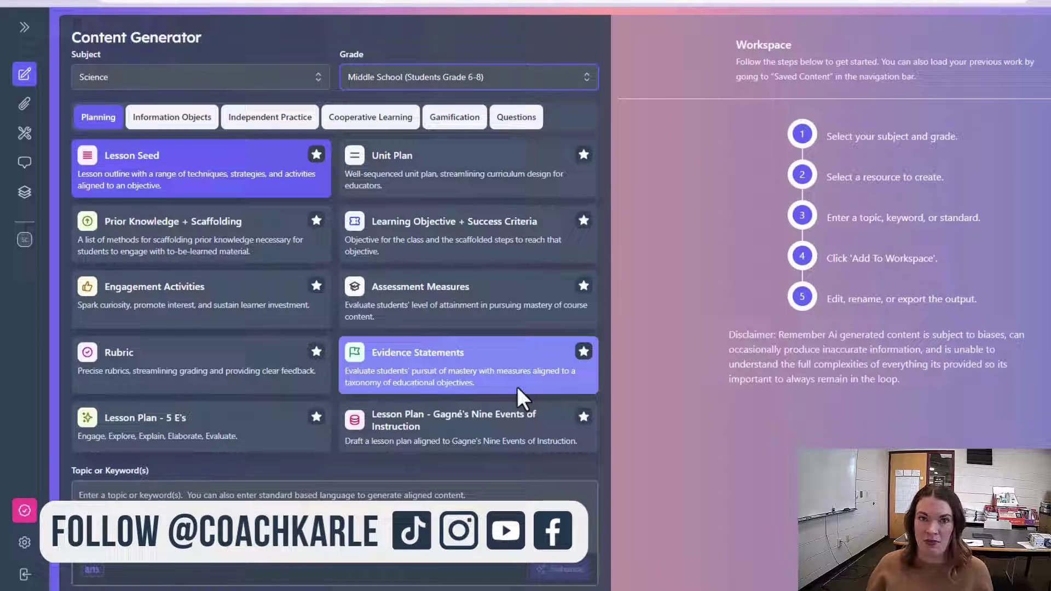
# - Select the Lesson Plan - 5 E's template and star it as a favorite
pyautogui.click(202, 422)
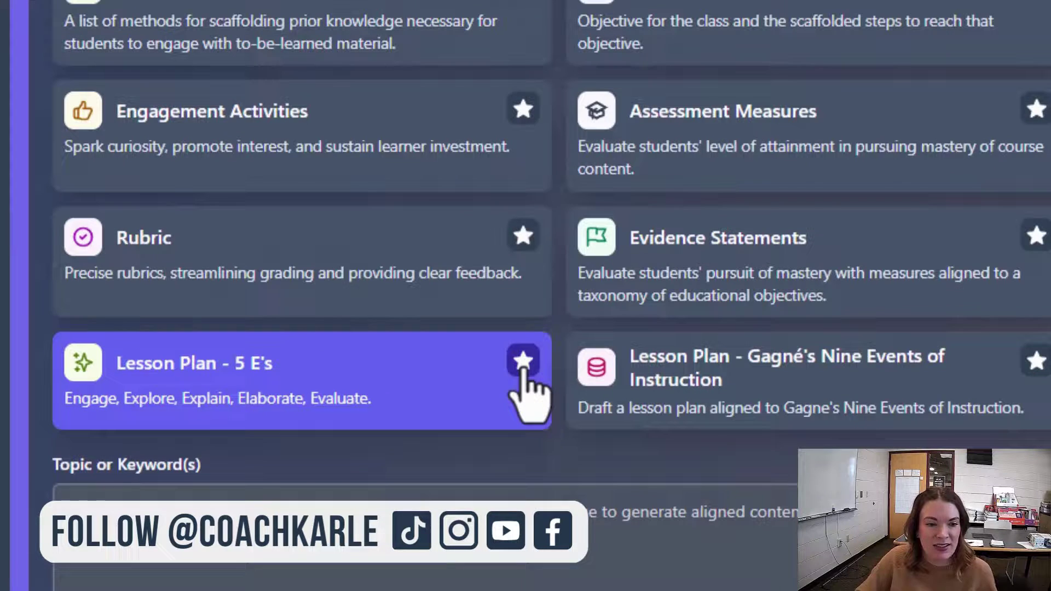
pyautogui.click(523, 360)
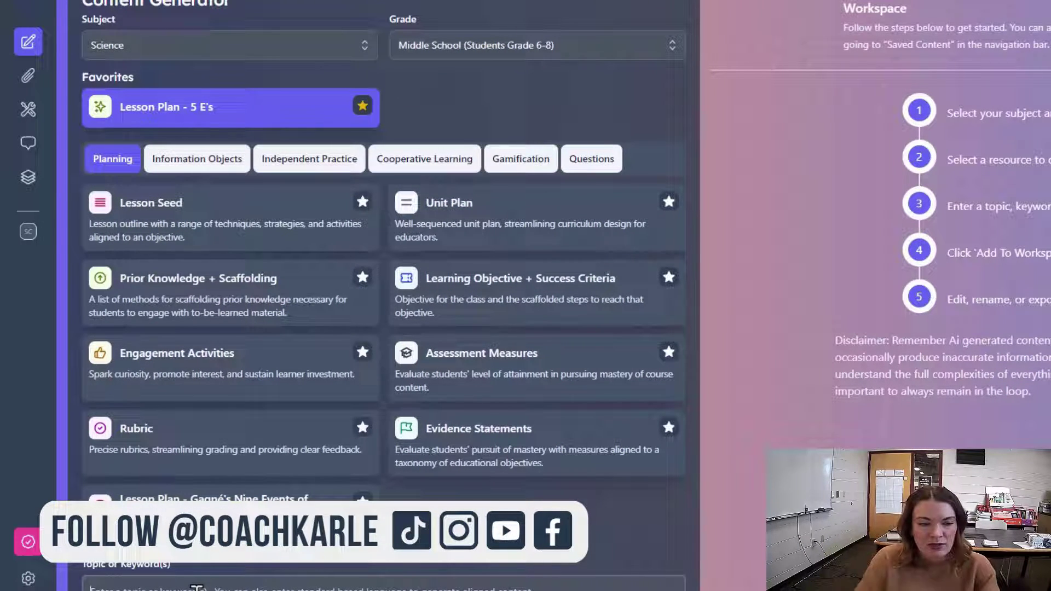
pyautogui.scroll(-3, 231, 428)
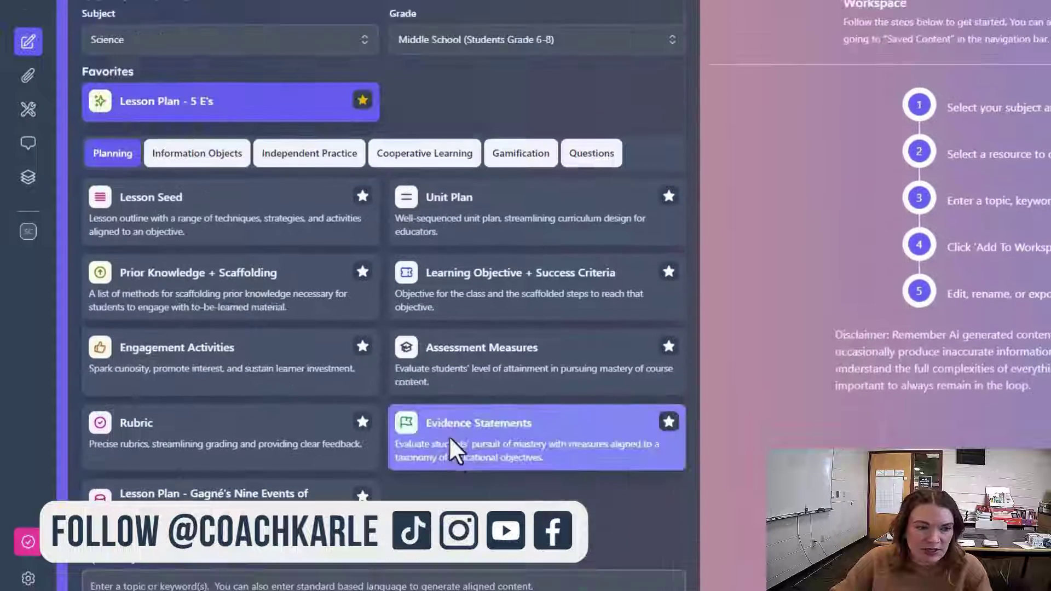
# - Paste 'I can determine the speed of a moving object.' as the topic and generate the plan
pyautogui.write('I can determine the speed of a moving object.')
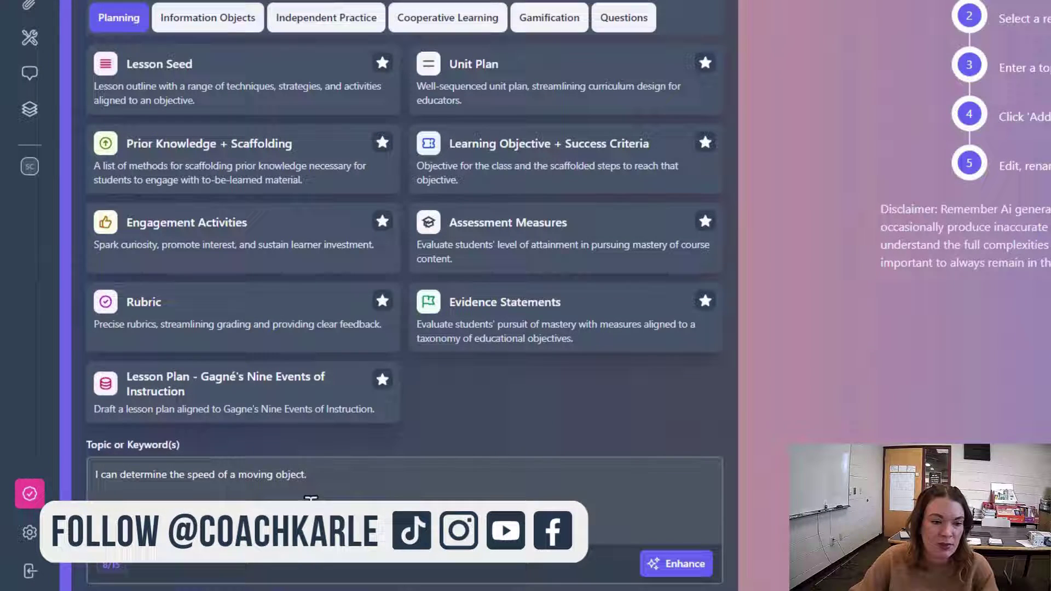
pyautogui.moveTo(343, 482); pyautogui.dragTo(98, 472)
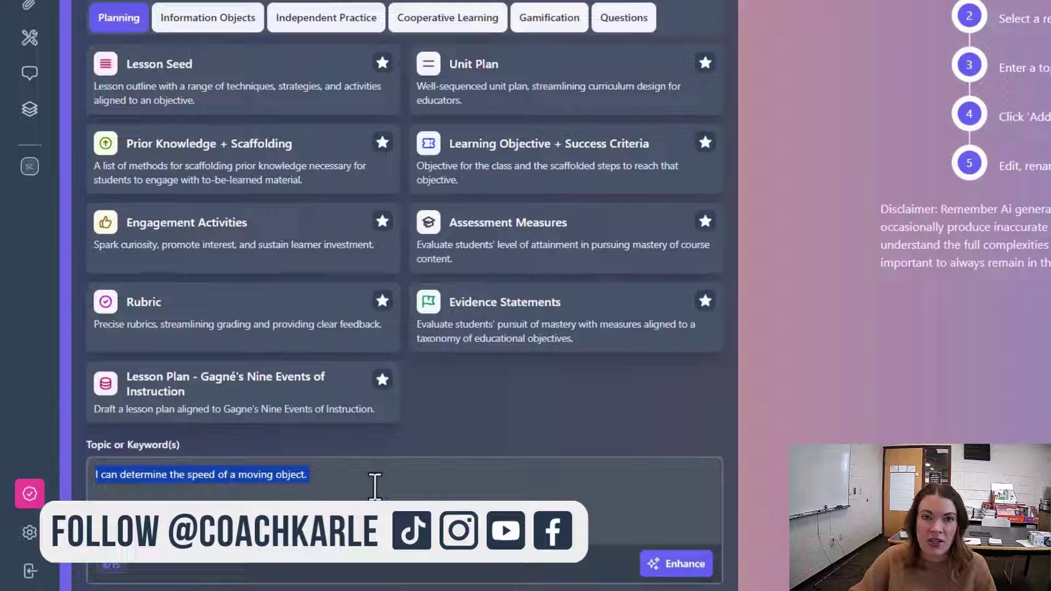
pyautogui.click(406, 481)
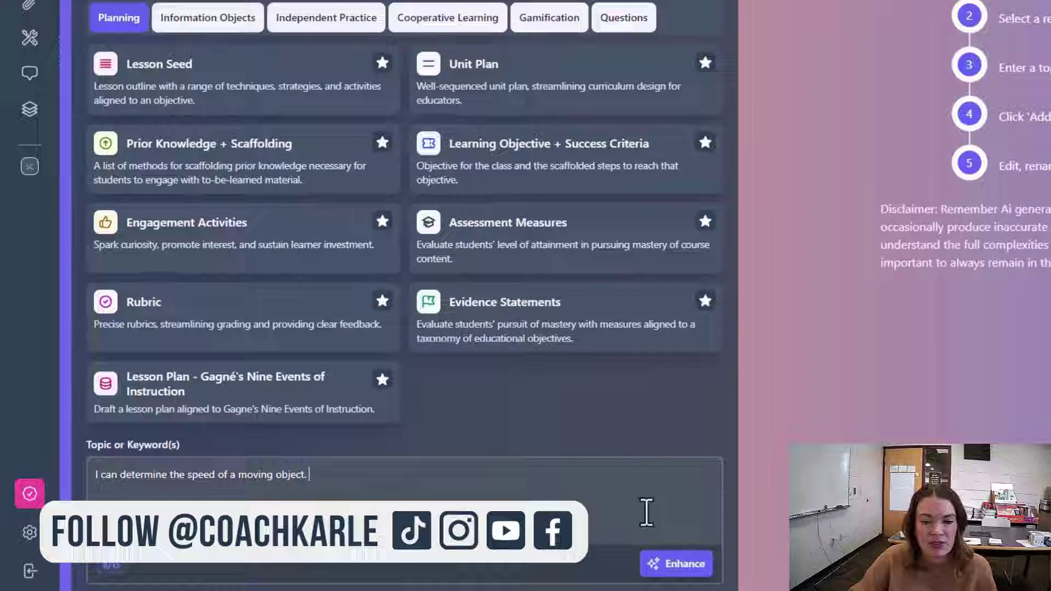
pyautogui.scroll(-2, 674, 534)
pyautogui.click(694, 539)
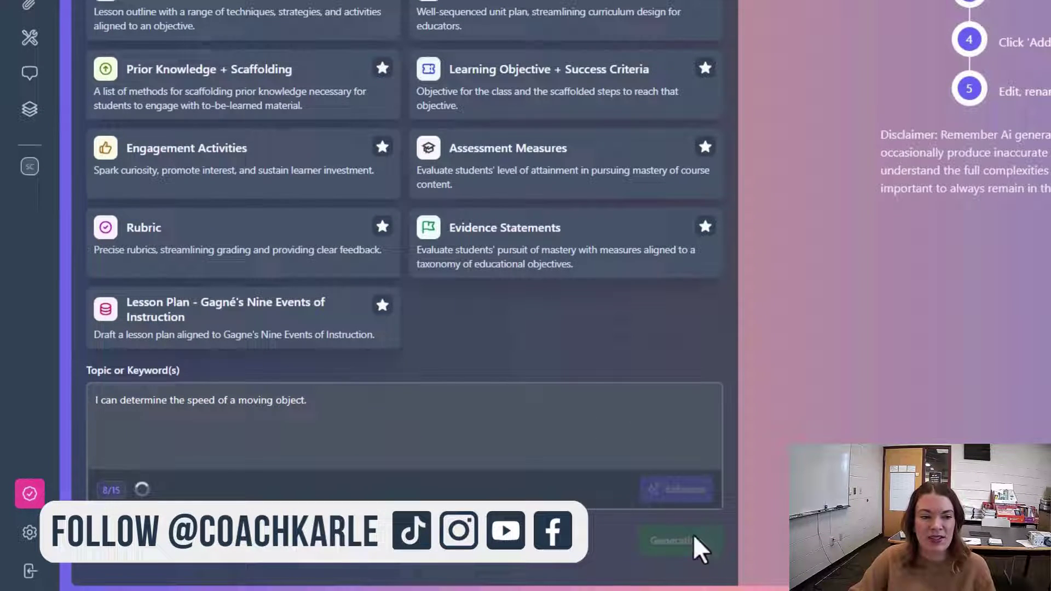
pyautogui.scroll(3, 621, 361)
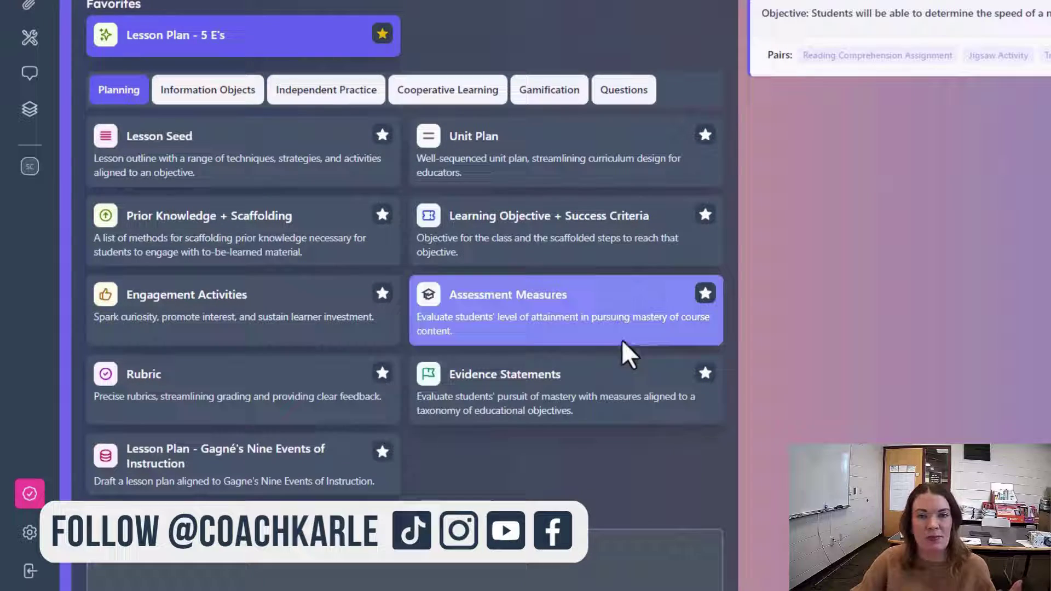
pyautogui.scroll(-3, 641, 247)
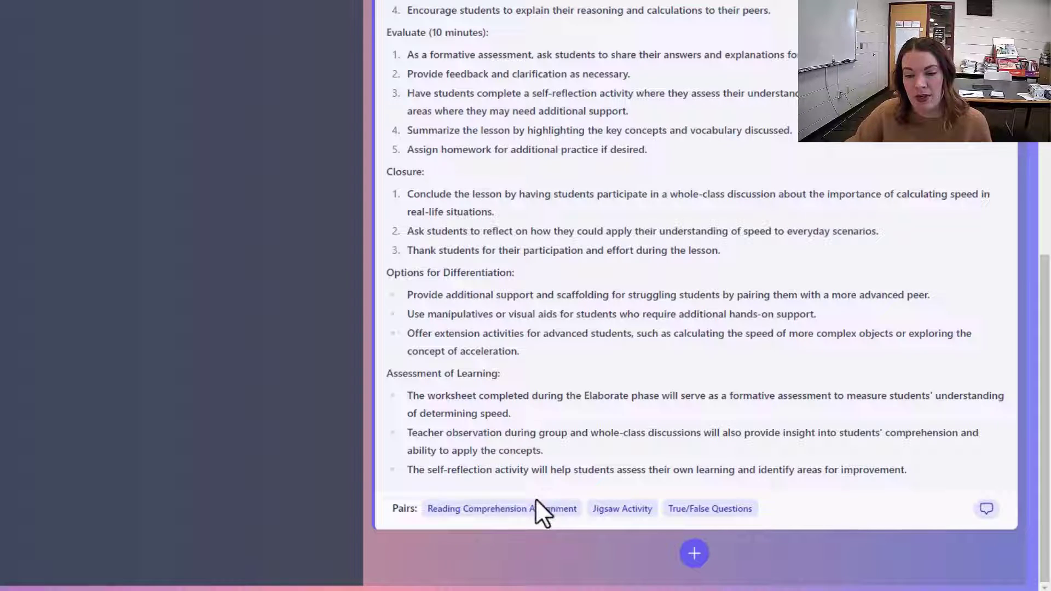
# - Generate the paired reading comprehension assignment, retitle the lesson plan 'Speed Lesson', save, and copy it
pyautogui.click(534, 515)
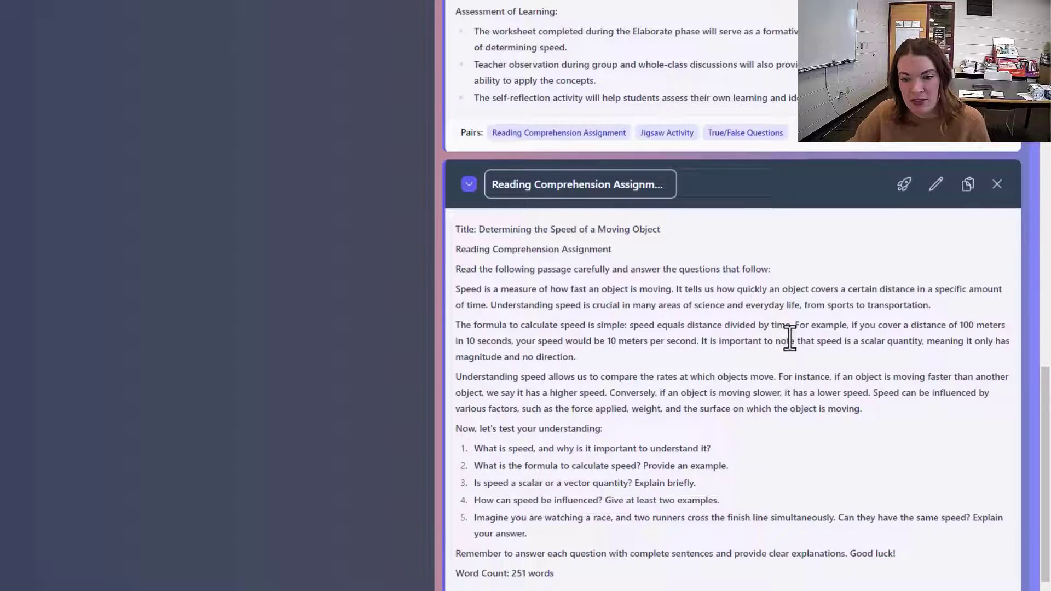
pyautogui.scroll(4, 804, 424)
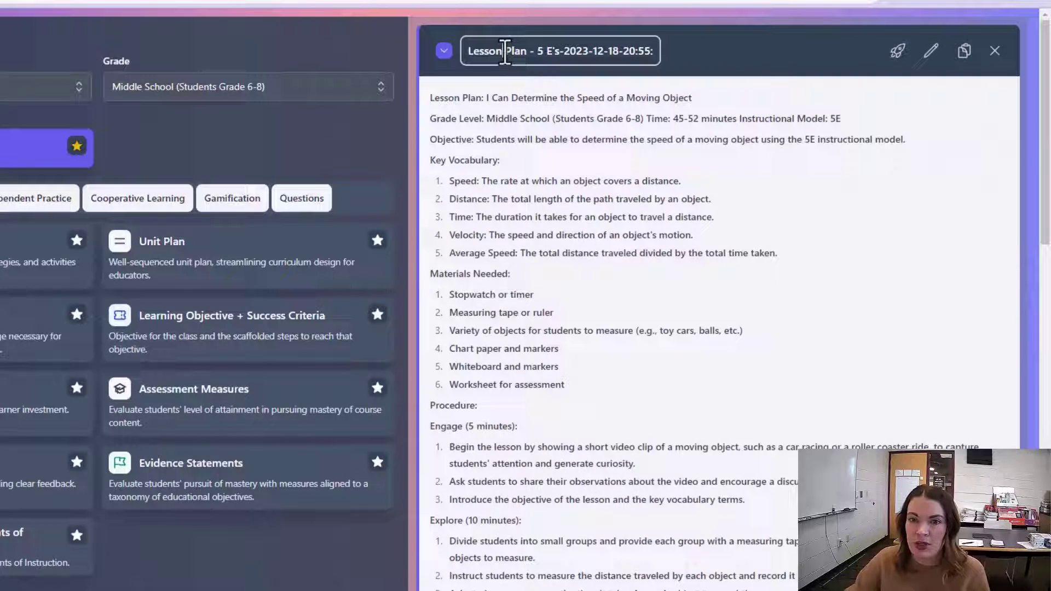
pyautogui.write('Lesson')
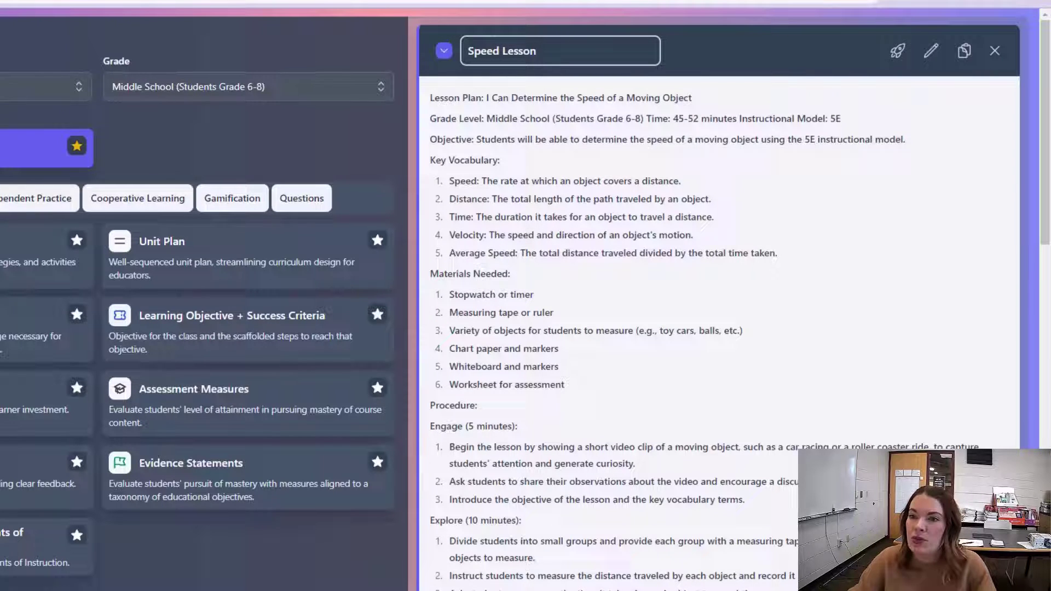
pyautogui.click(931, 51)
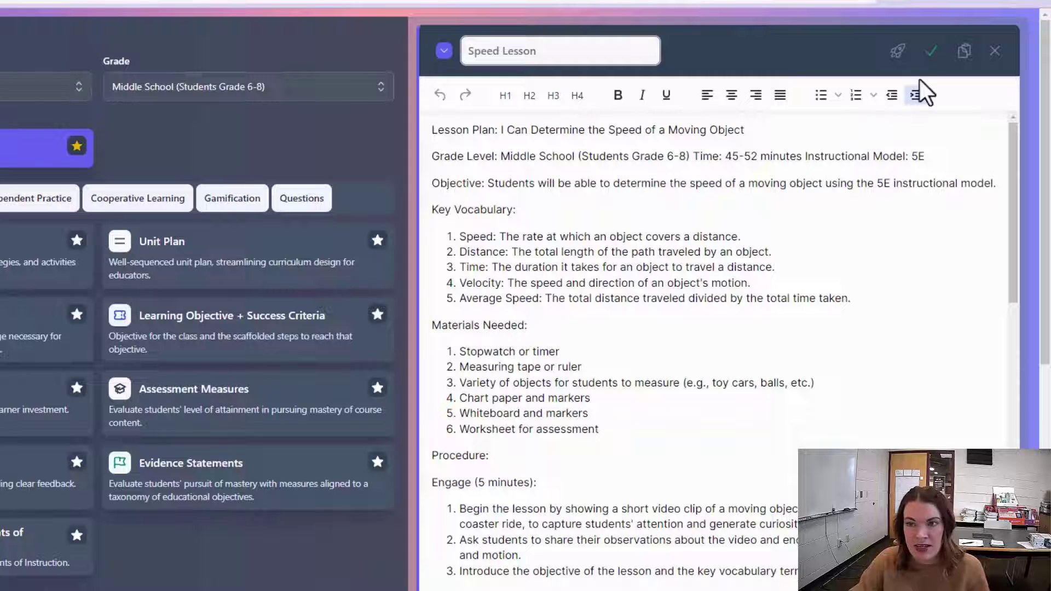
pyautogui.click(931, 51)
pyautogui.click(963, 51)
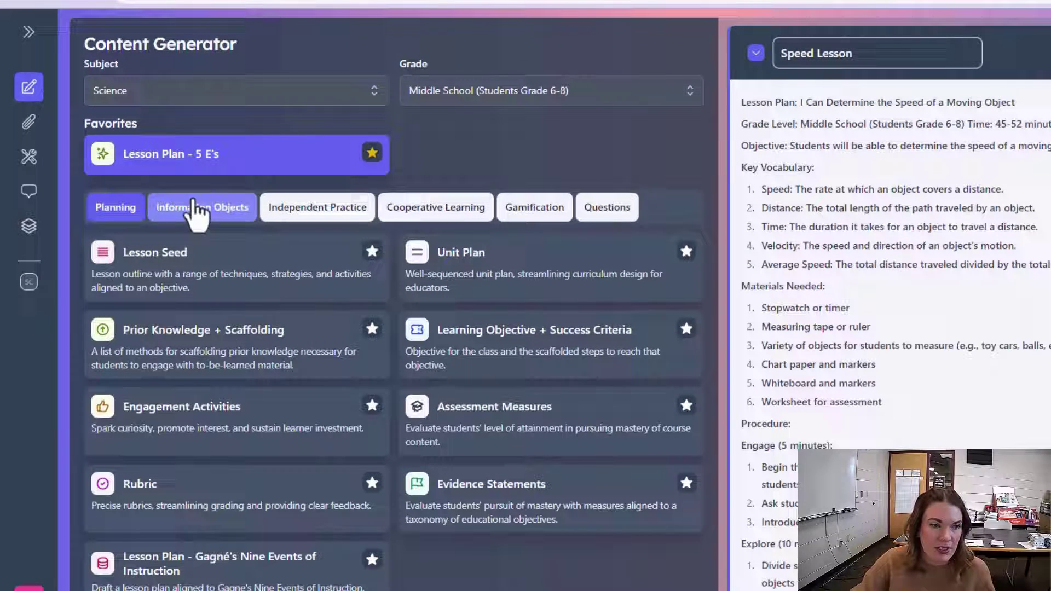
# - From Independent Practice, generate the Reading Comprehension Assignment on evolving solar-system models into the workspace
pyautogui.click(219, 210)
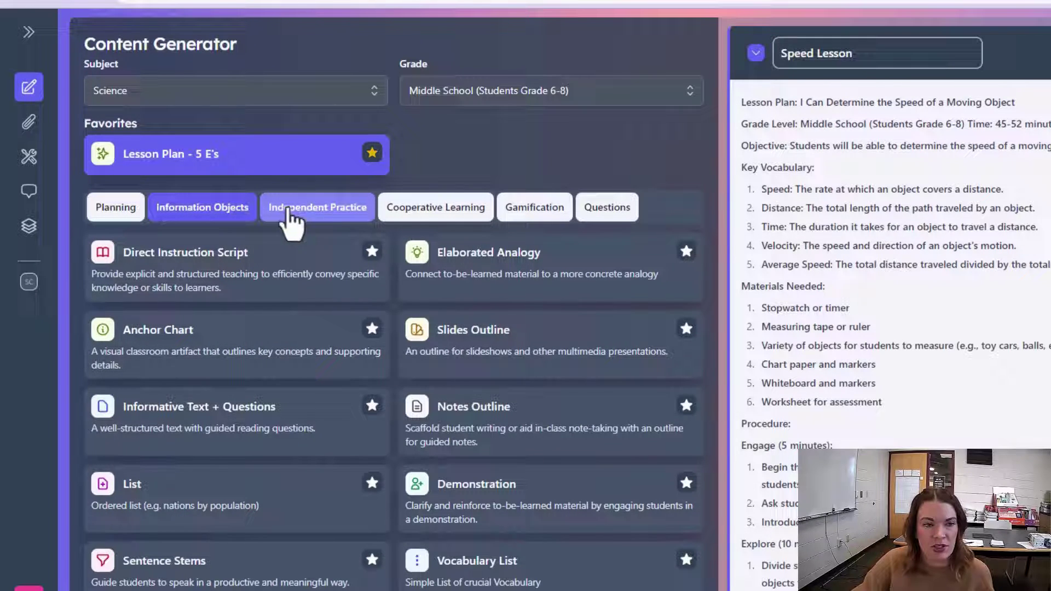
pyautogui.click(323, 217)
pyautogui.scroll(-4, 320, 465)
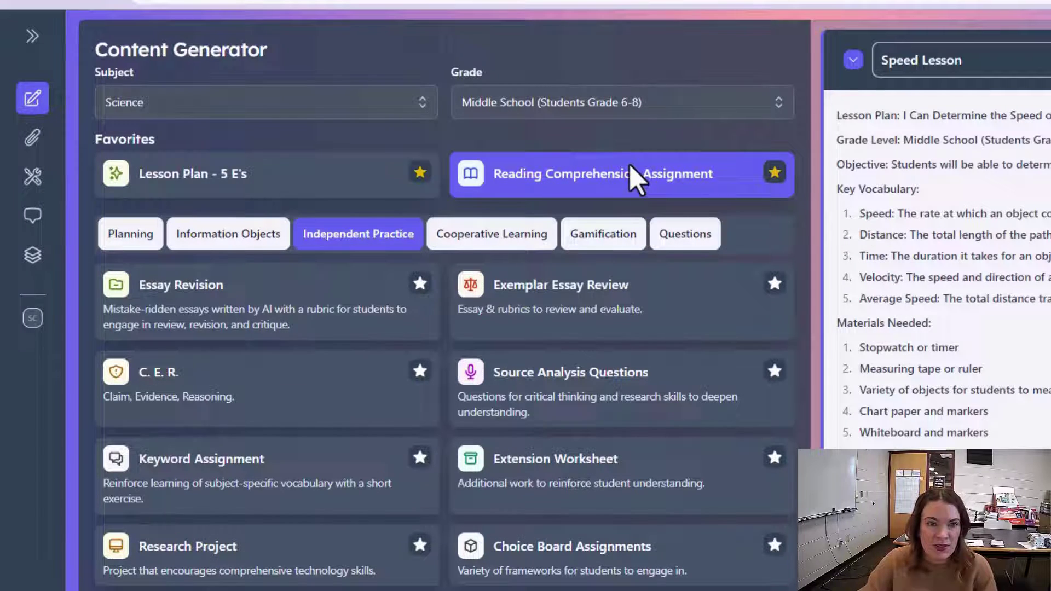
pyautogui.scroll(-4, 570, 304)
pyautogui.scroll(2, 573, 104)
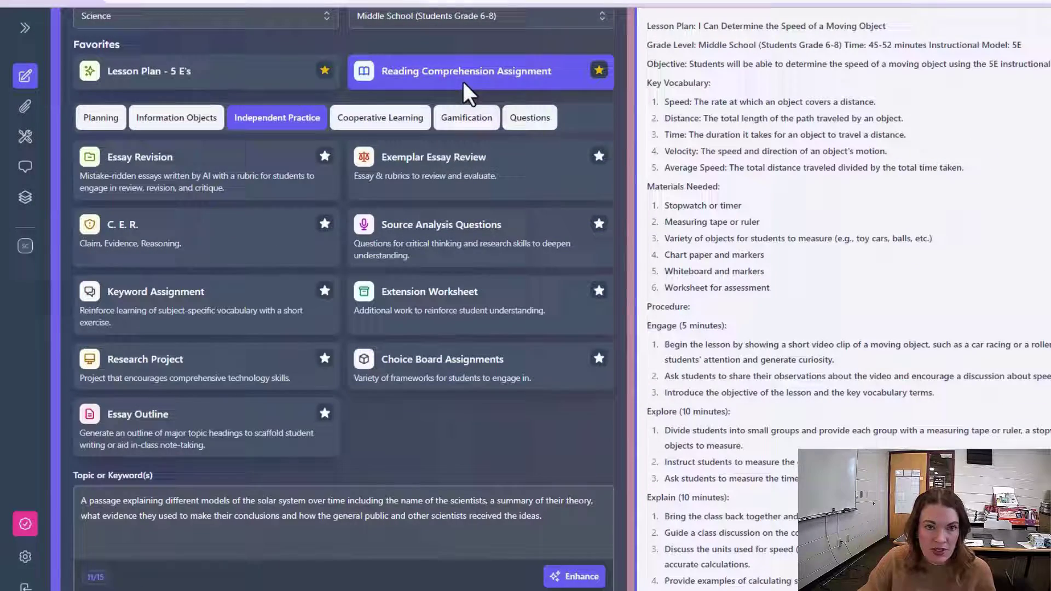
pyautogui.moveTo(559, 525); pyautogui.dragTo(81, 496)
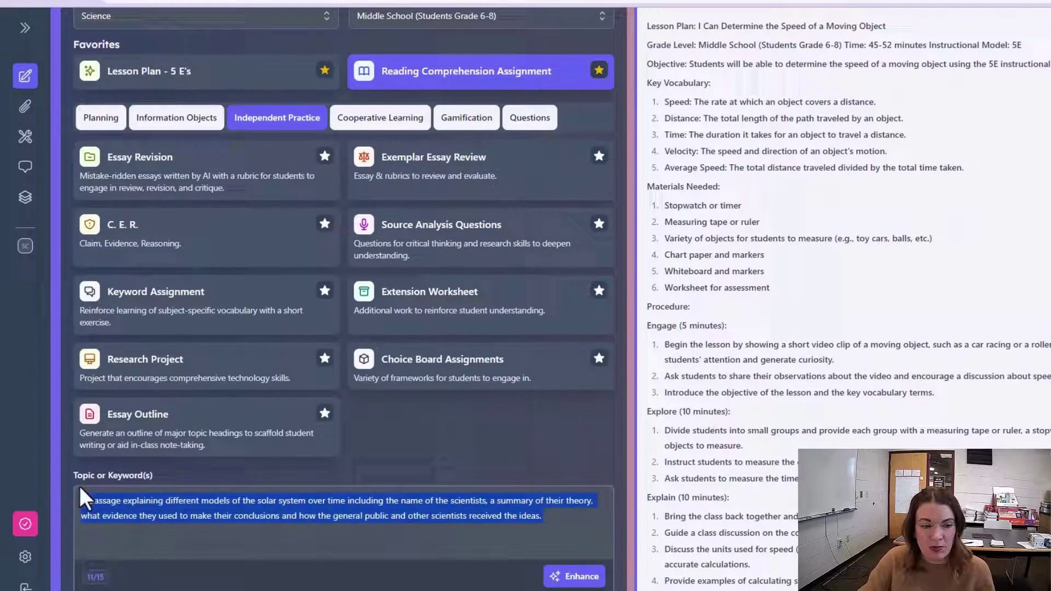
pyautogui.click(487, 509)
pyautogui.scroll(-2, 604, 513)
pyautogui.scroll(-1, 604, 513)
pyautogui.click(548, 495)
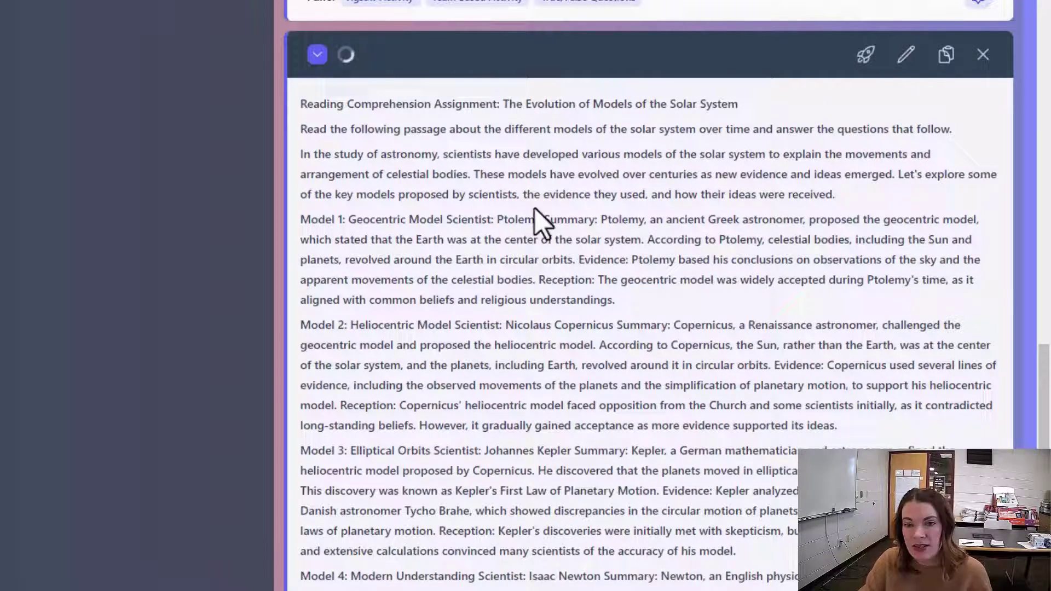
# - Review the solar system passage and generate its answer key through the Transform menu
pyautogui.scroll(-5, 523, 265)
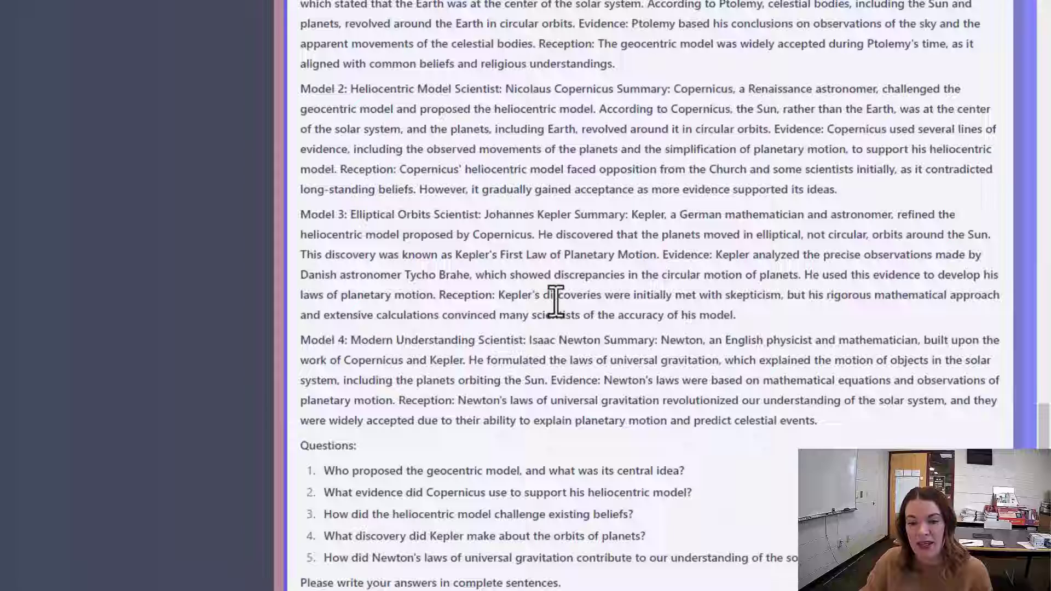
pyautogui.scroll(-2, 556, 301)
pyautogui.scroll(-1, 540, 296)
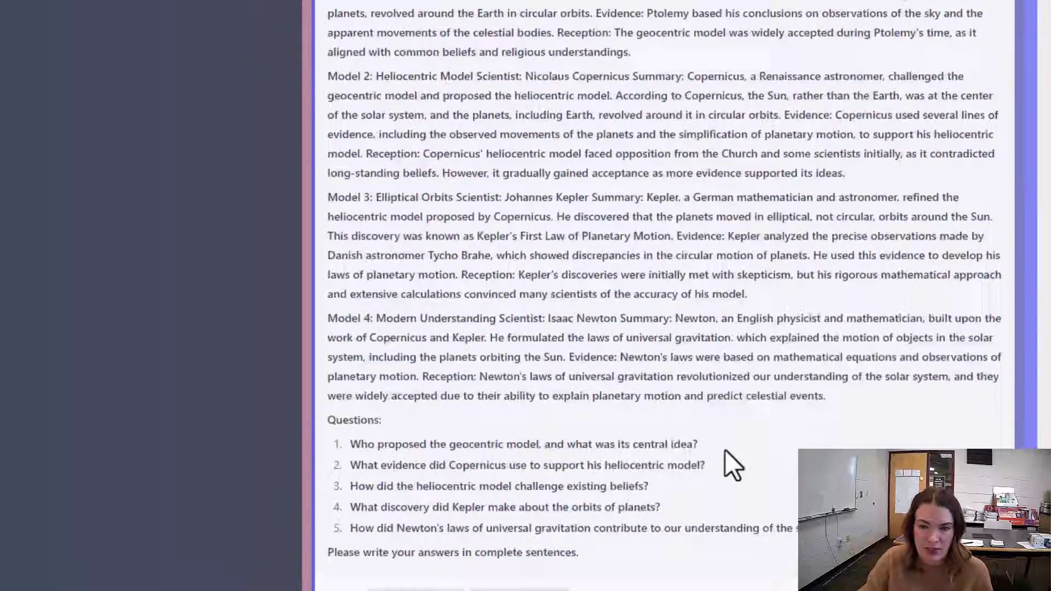
pyautogui.scroll(7, 730, 449)
pyautogui.scroll(-3, 734, 436)
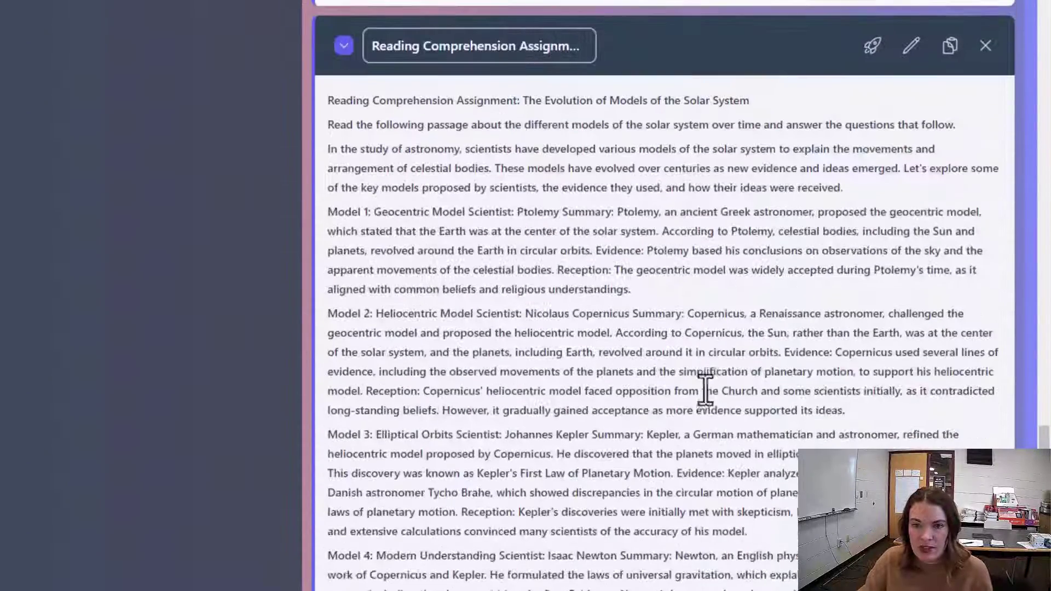
pyautogui.click(873, 48)
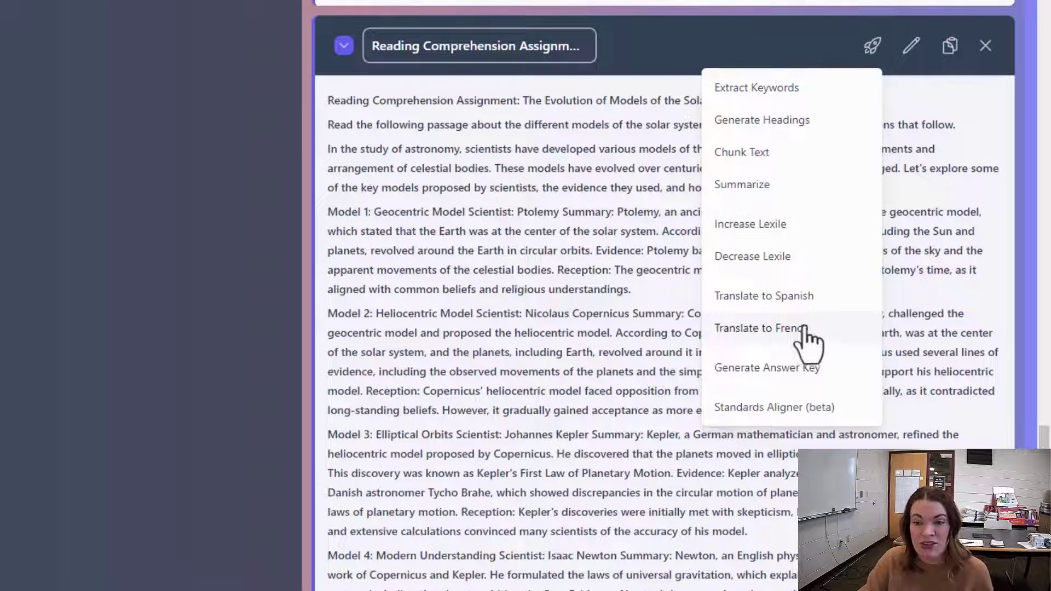
pyautogui.click(814, 378)
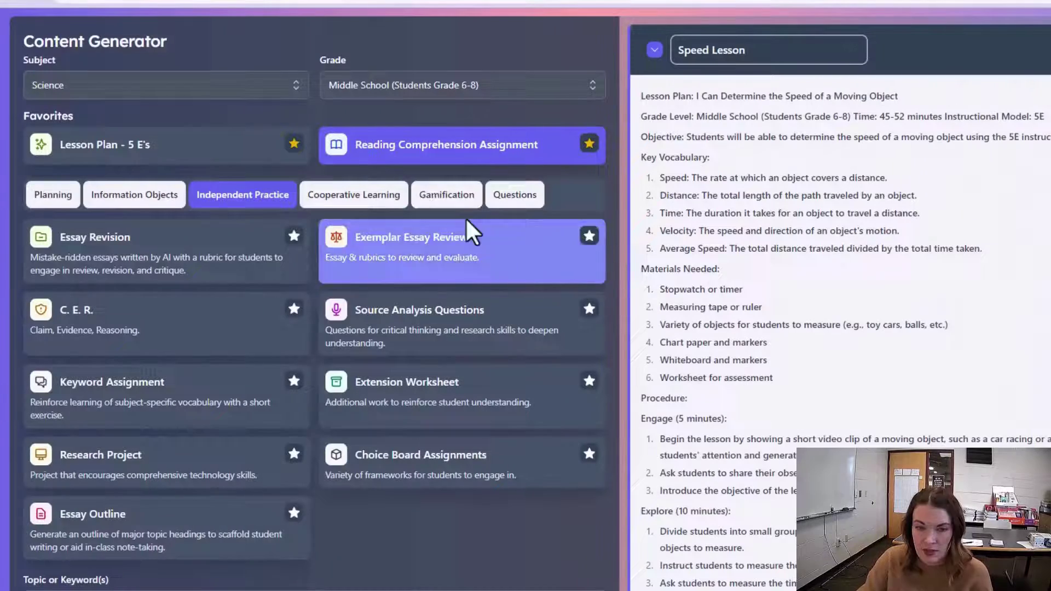
# - Favourite the Gamification tool This or That? and replace its topic with 'Photosynthesis'
pyautogui.click(446, 195)
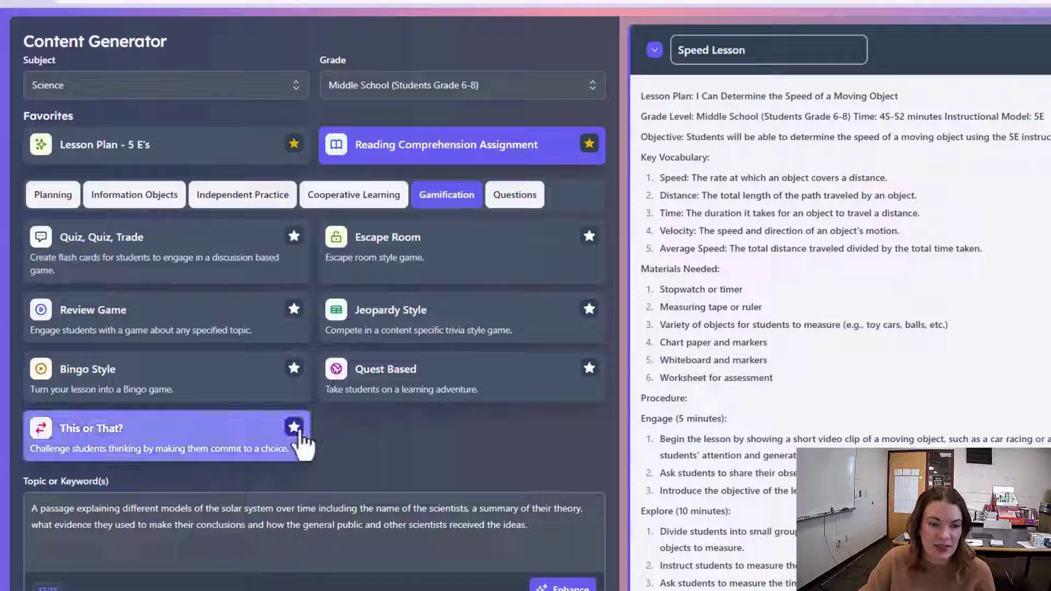
pyautogui.click(294, 427)
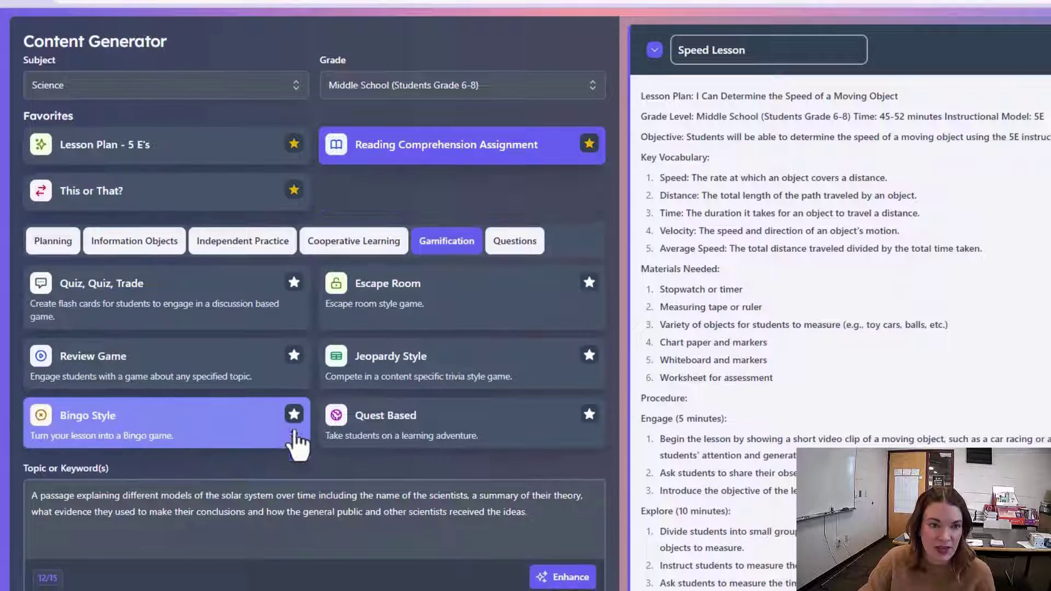
pyautogui.tripleClick(251, 499)
pyautogui.press('BackSpace')
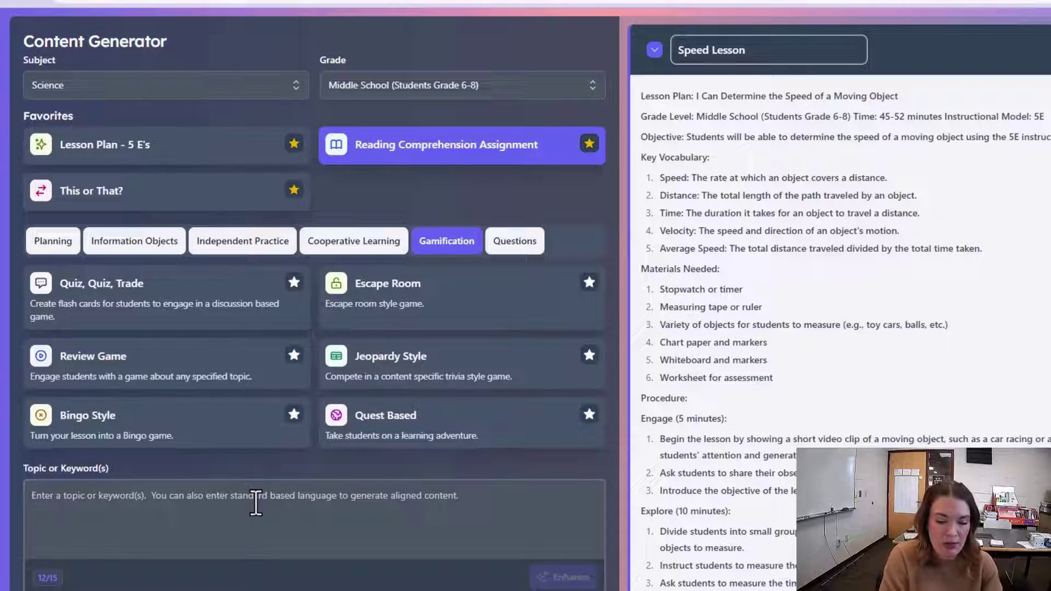
pyautogui.write('Phot')
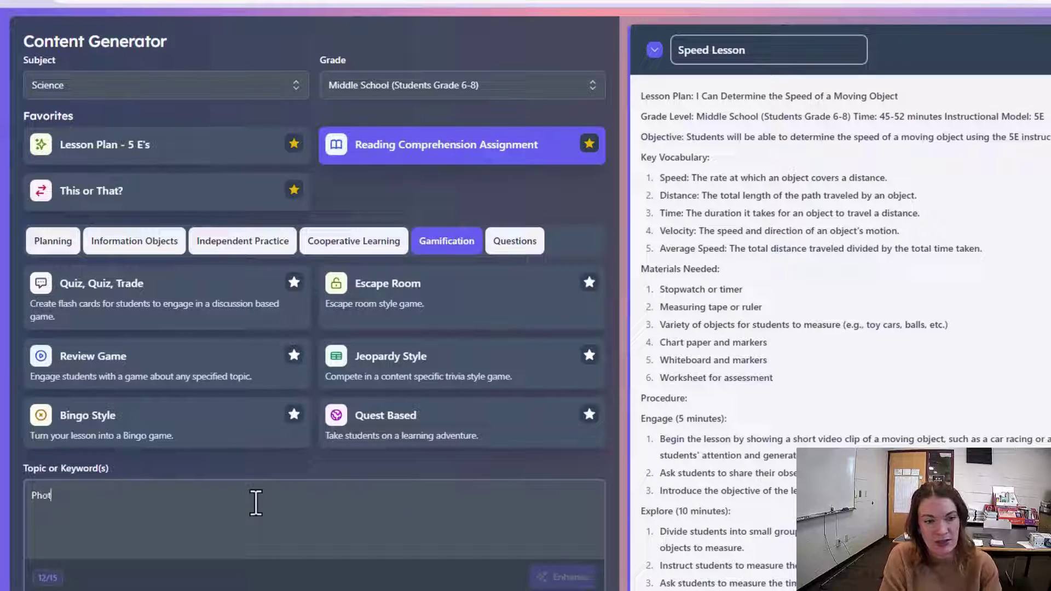
pyautogui.write('osynthesis')
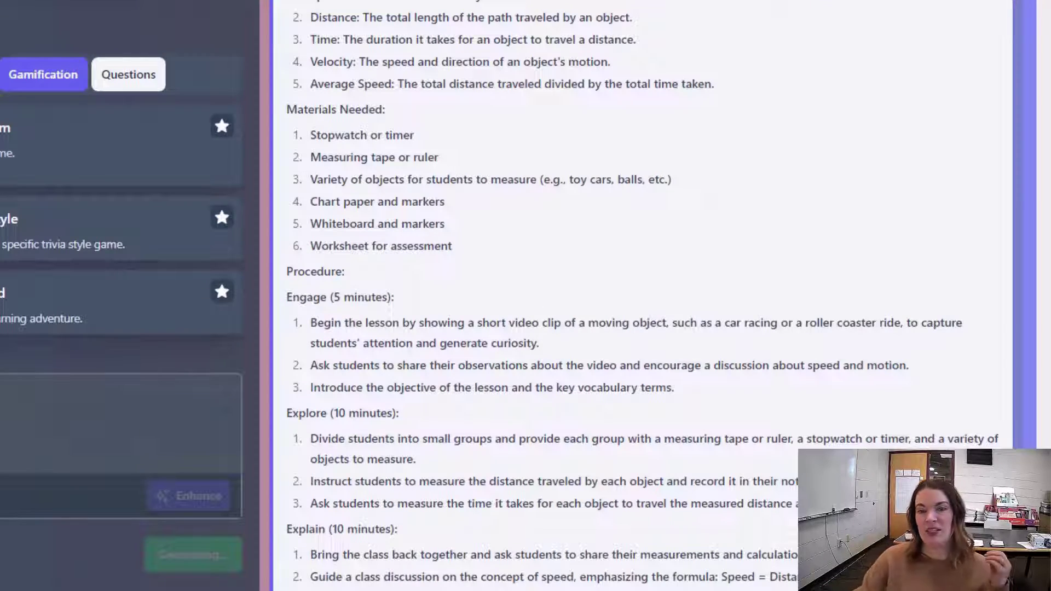
# - Review the ten generated photosynthesis questions, highlighting text in questions 2 and 6
pyautogui.scroll(-20, 563, 113)
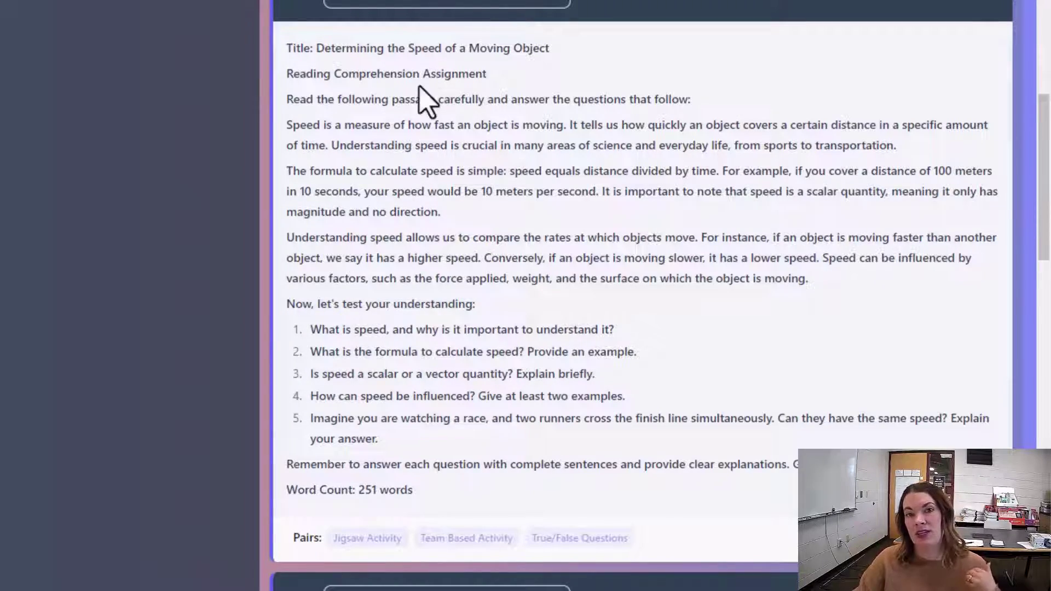
pyautogui.scroll(-20, 422, 175)
pyautogui.scroll(-8, 422, 164)
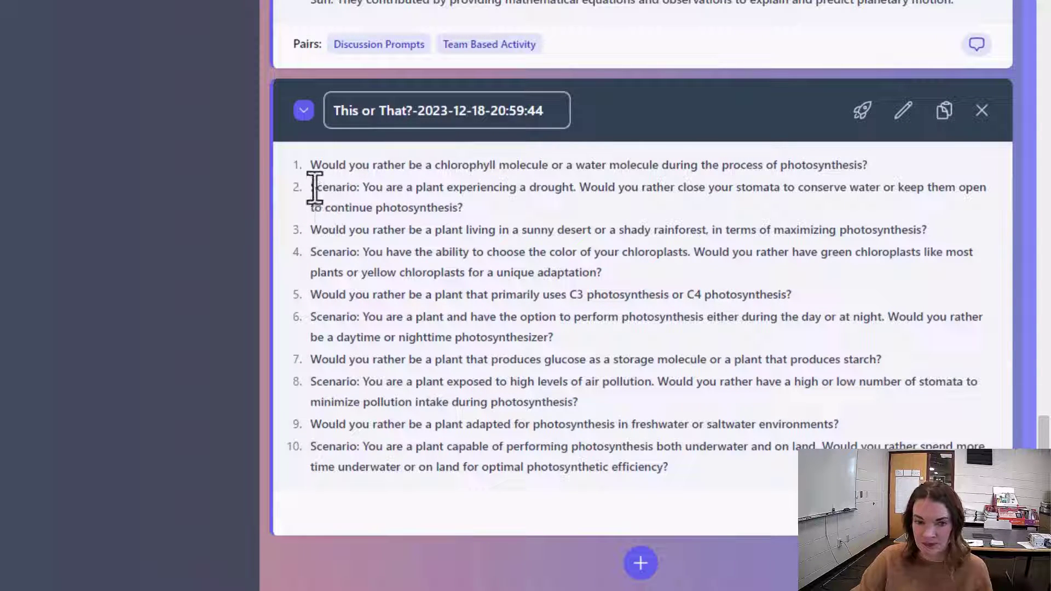
pyautogui.moveTo(315, 187); pyautogui.dragTo(362, 184)
pyautogui.click(441, 208)
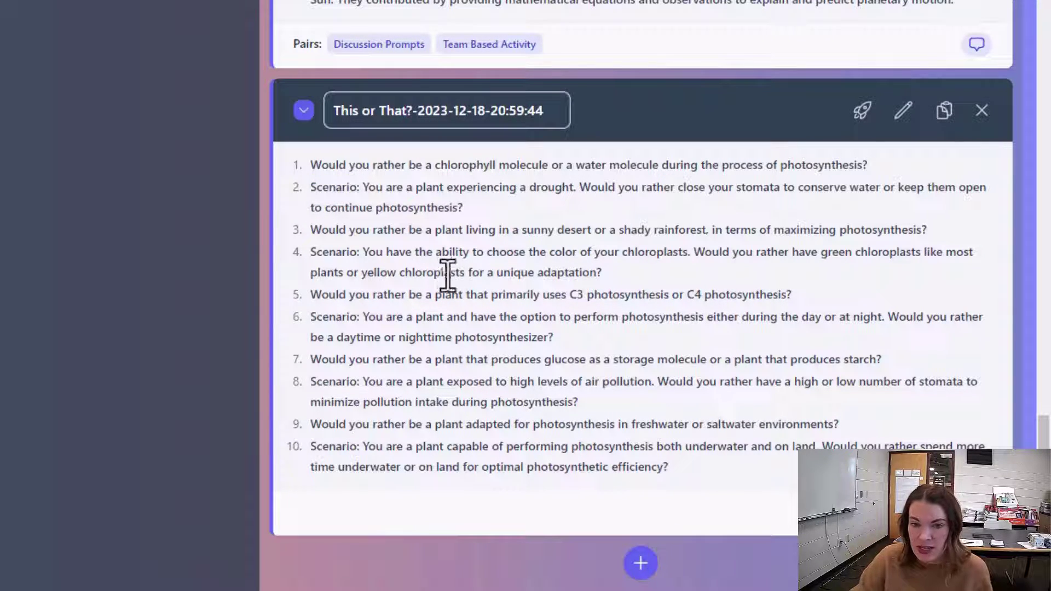
pyautogui.moveTo(311, 316); pyautogui.dragTo(277, 309)
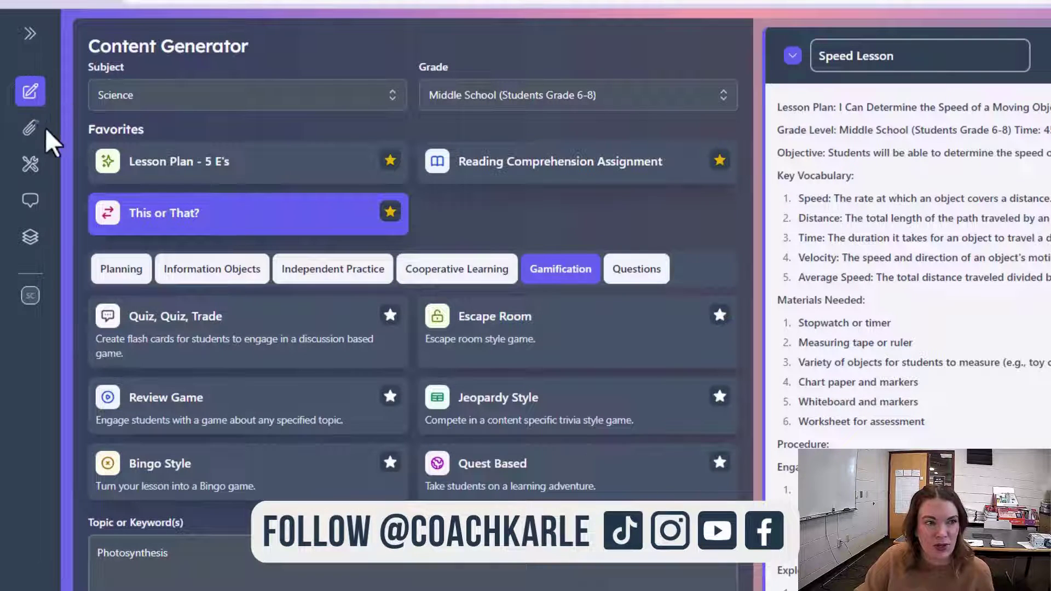
# - Switch to Teaching Assistant and browse its Accessibility tools, such as accommodations lists and IEP outlines
pyautogui.click(28, 131)
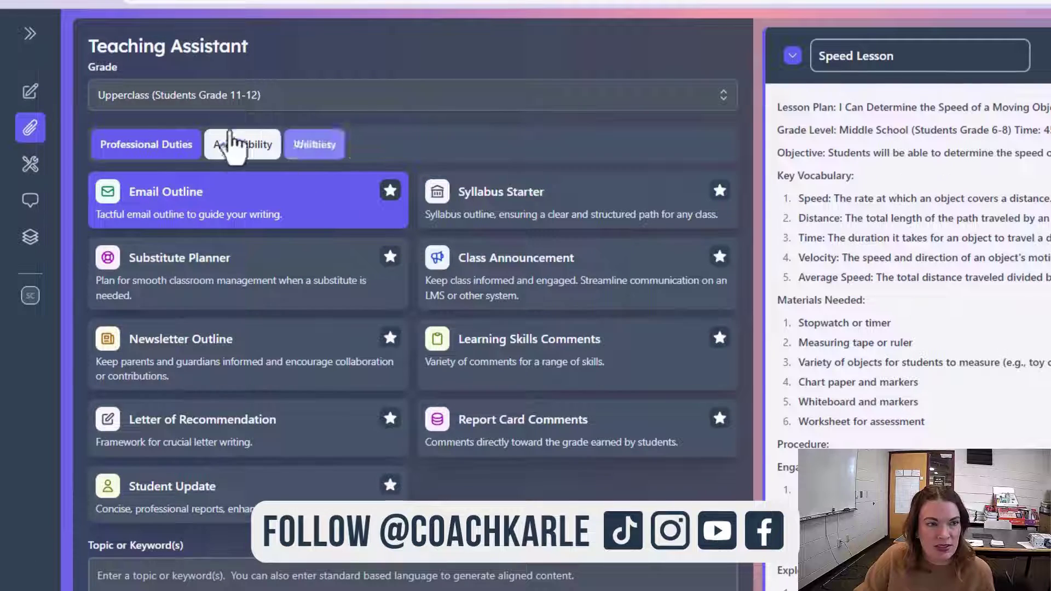
pyautogui.click(255, 147)
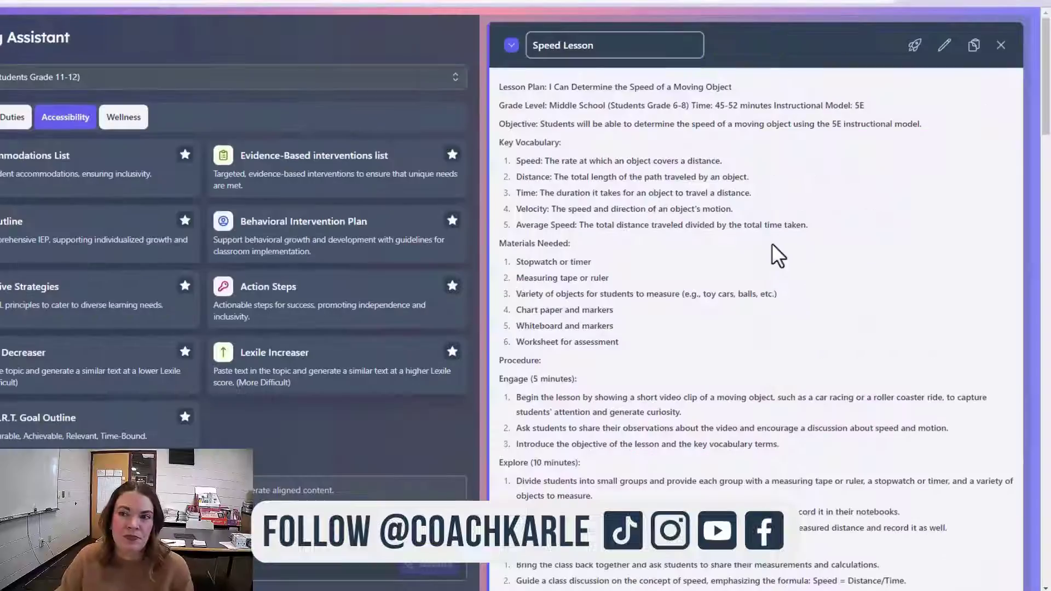
pyautogui.scroll(-3, 750, 235)
pyautogui.scroll(3, 733, 186)
pyautogui.scroll(-6, 821, 230)
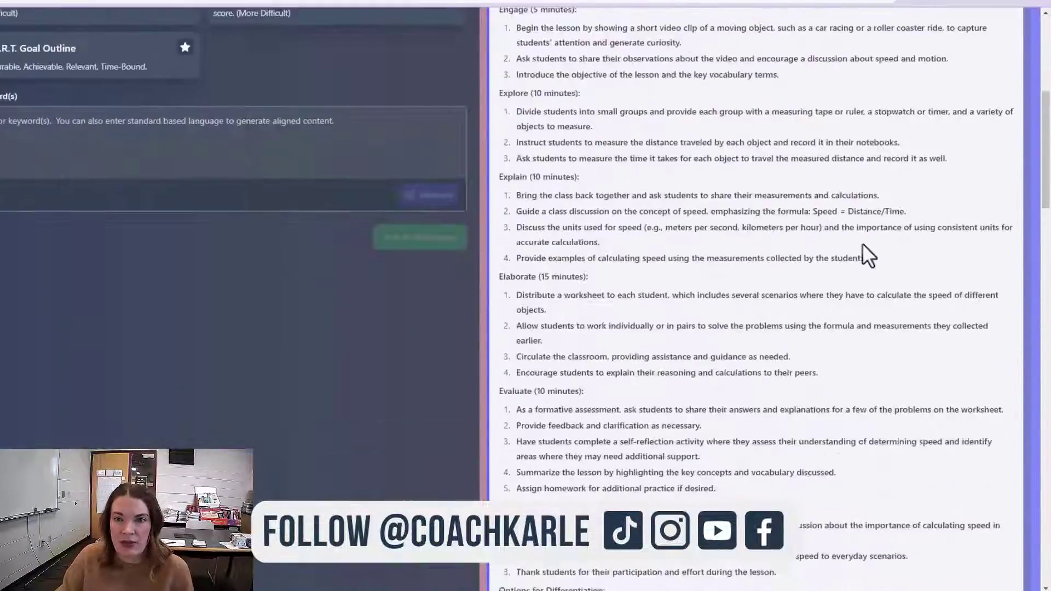
pyautogui.scroll(-15, 862, 243)
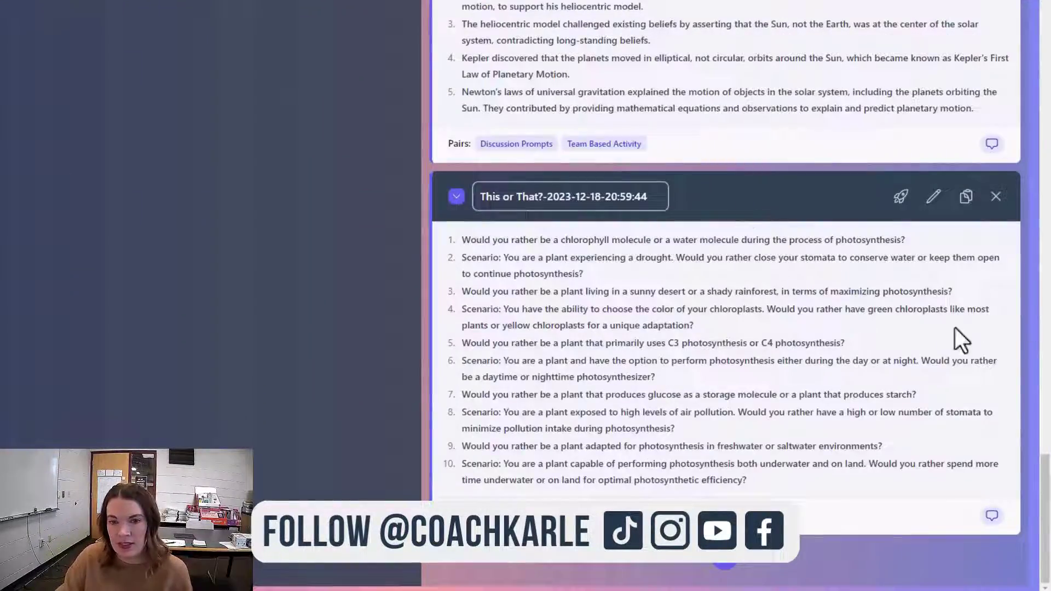
pyautogui.click(992, 519)
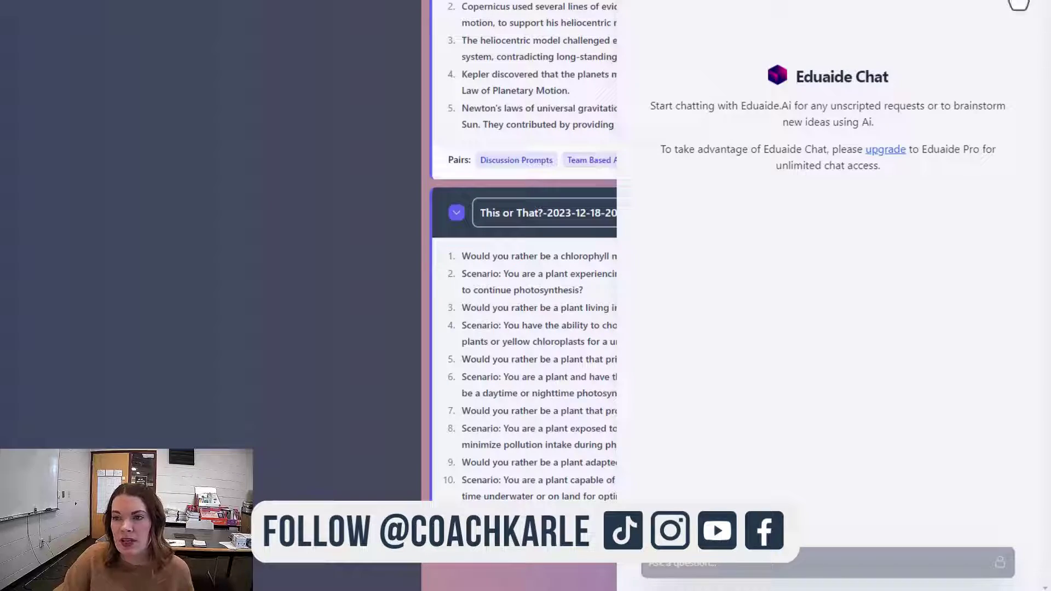
pyautogui.click(1019, 7)
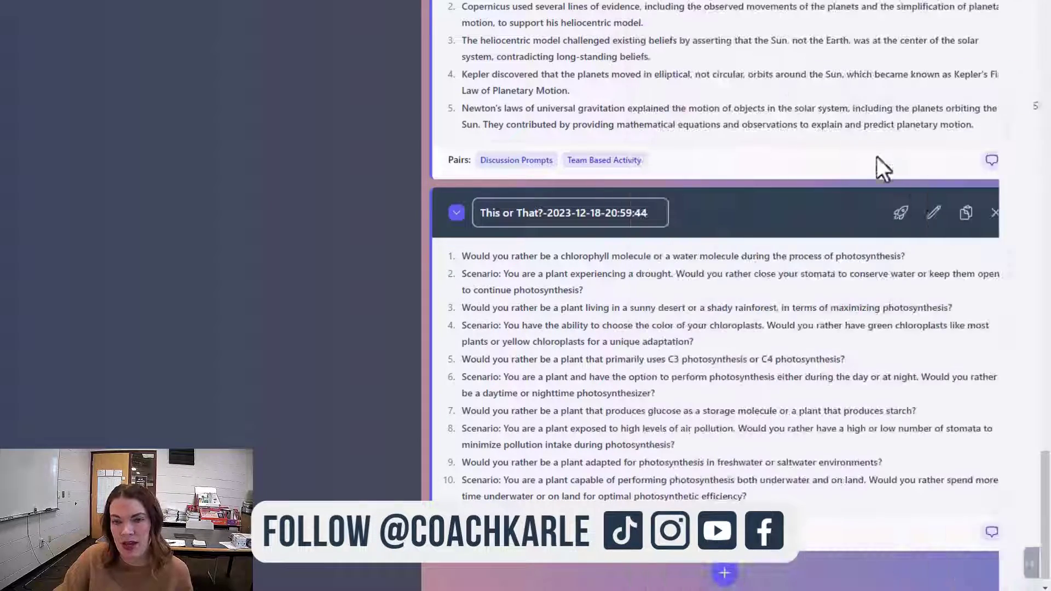
pyautogui.scroll(5, 879, 219)
pyautogui.scroll(20, 885, 268)
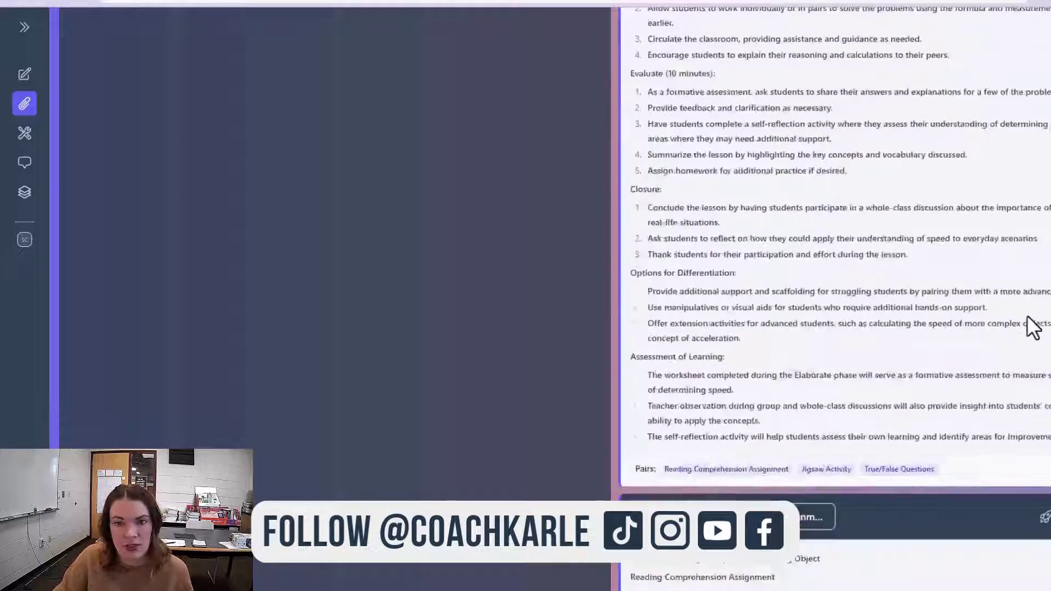
pyautogui.scroll(3, 996, 320)
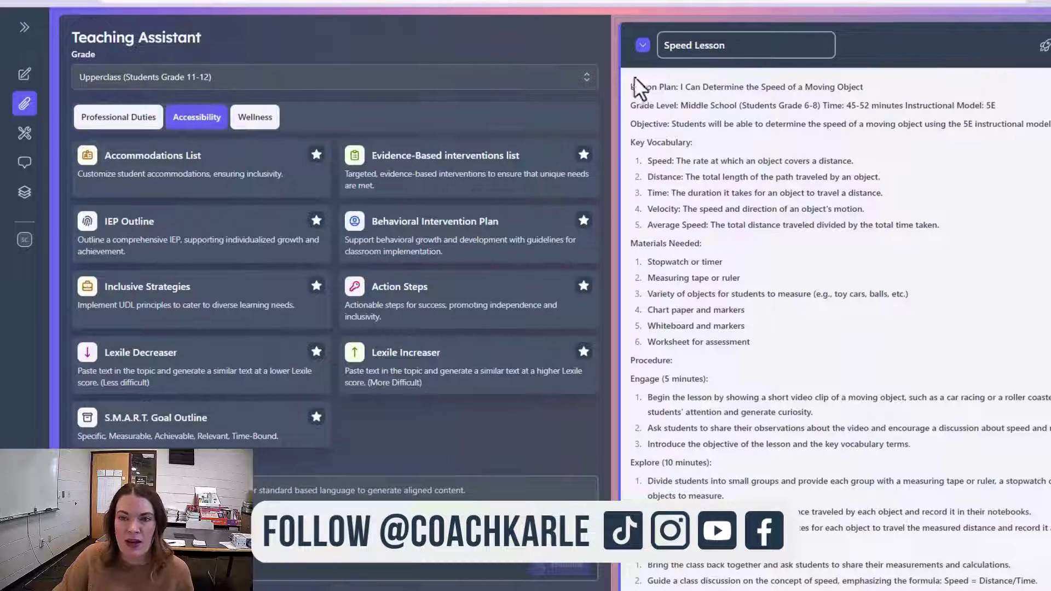